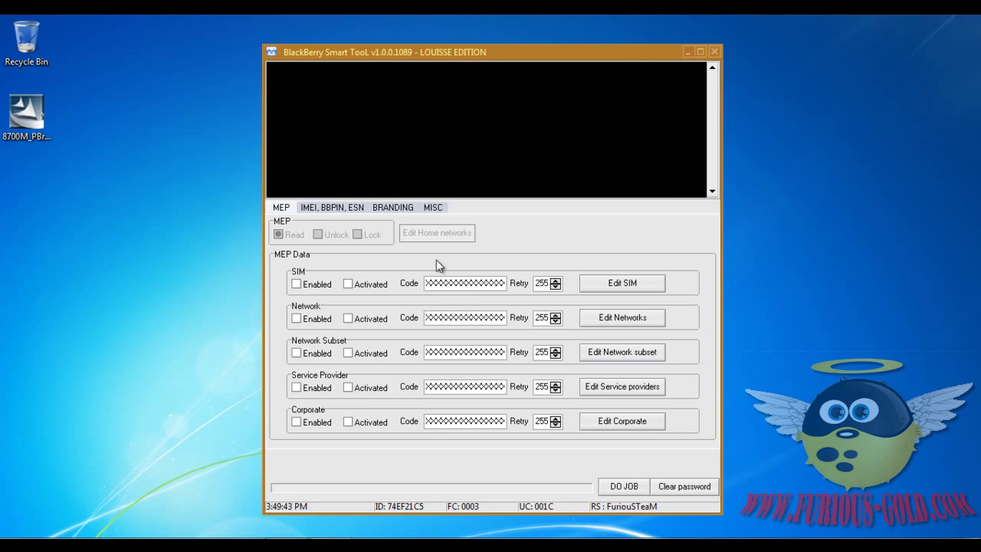
{"action": "left_click", "coordinate": [438, 207]}
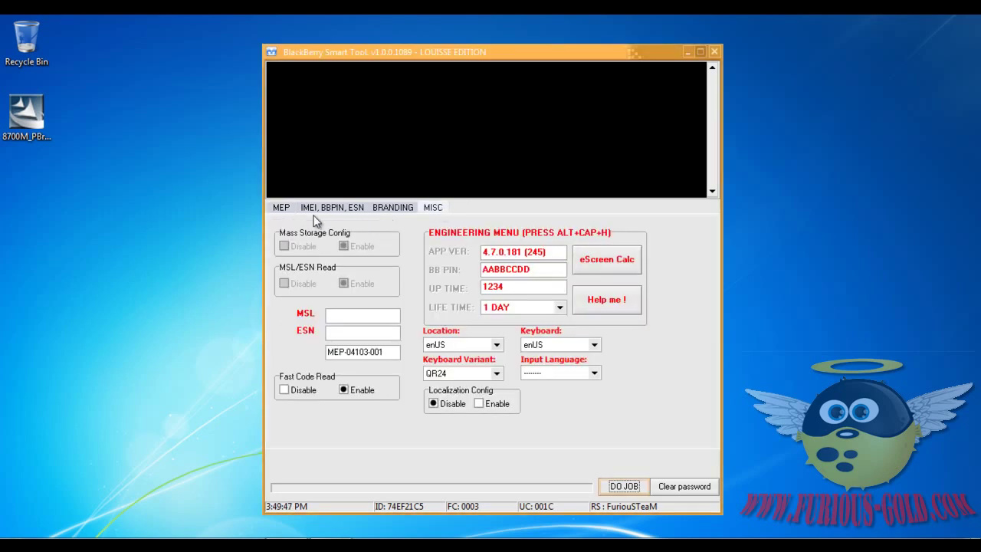
{"action": "left_click", "coordinate": [286, 213]}
{"action": "left_click", "coordinate": [432, 210]}
{"action": "left_click", "coordinate": [282, 211]}
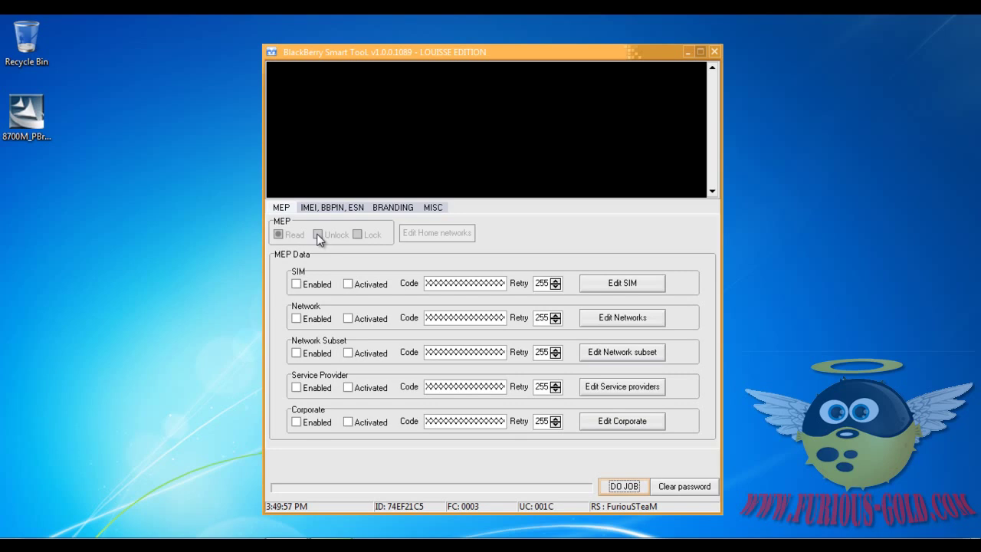
Step: Disable Fast Code Read and start a job with the MEP operation set to Unlock
{"action": "left_click", "coordinate": [433, 208]}
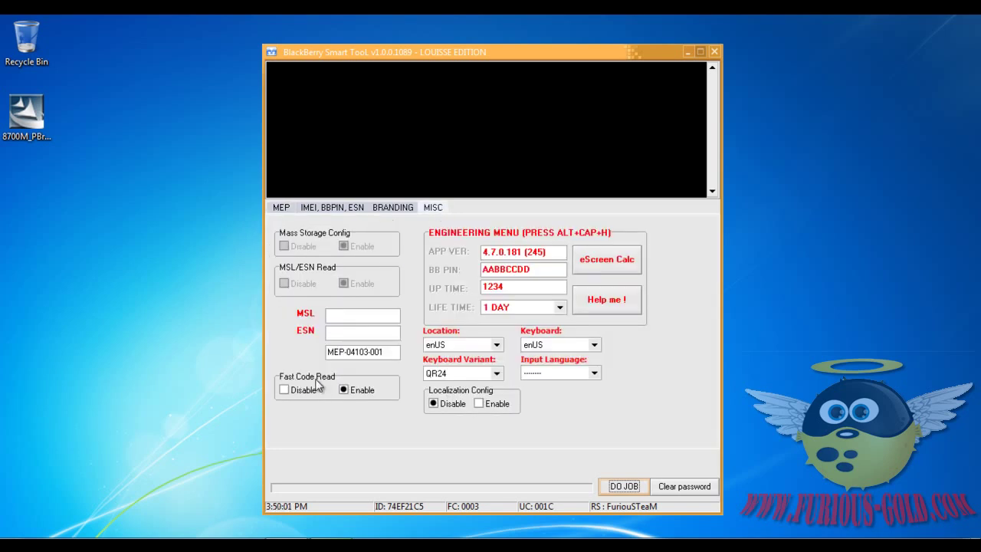
{"action": "left_click", "coordinate": [284, 390]}
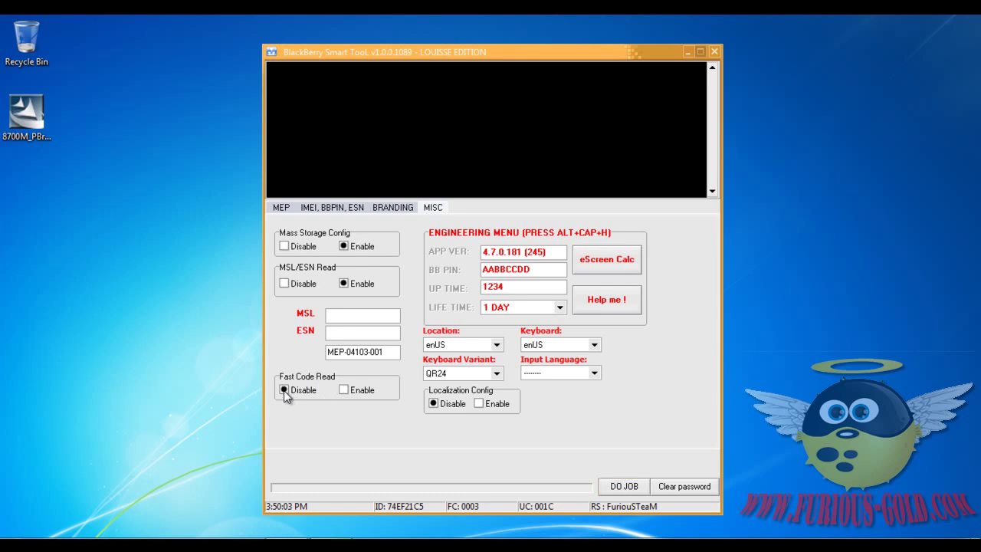
{"action": "left_click", "coordinate": [281, 208]}
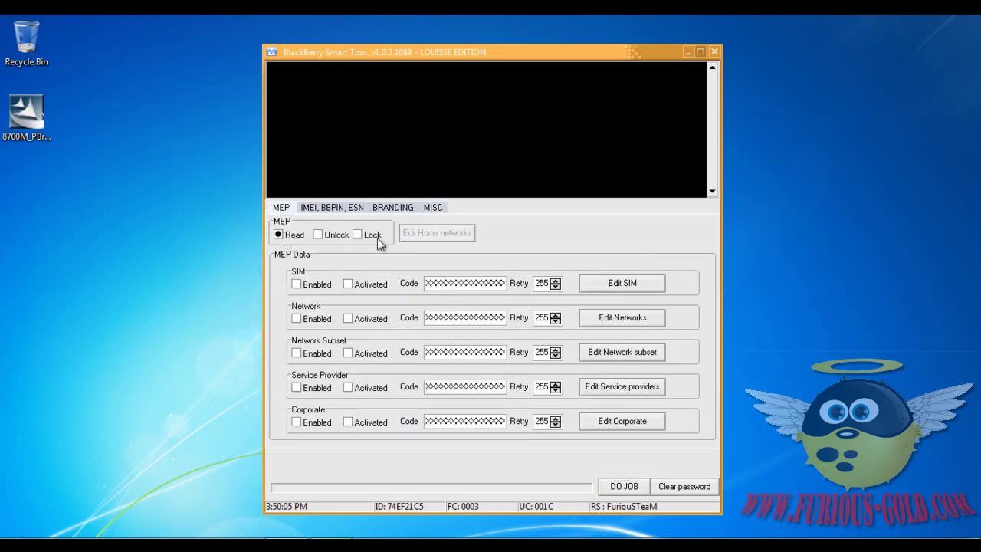
{"action": "left_click", "coordinate": [318, 234]}
{"action": "left_click", "coordinate": [613, 486]}
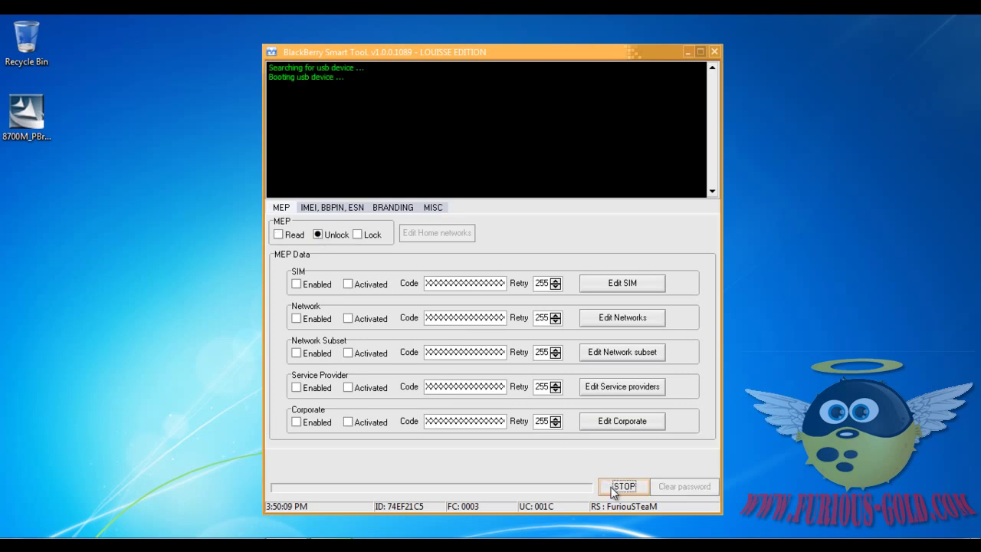
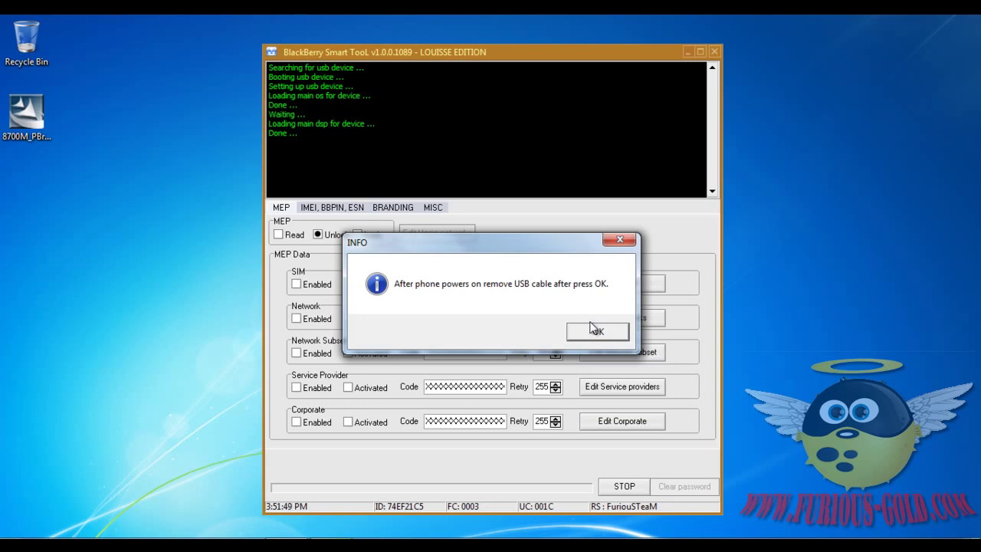
Step: Acknowledge each USB cable removal prompt during the unlock job to let it continue
{"action": "left_click", "coordinate": [591, 331]}
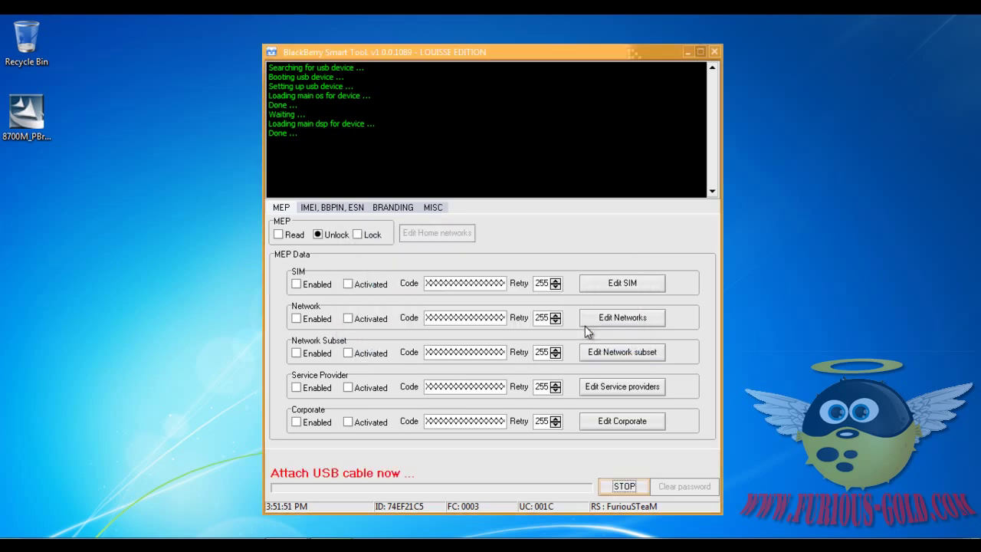
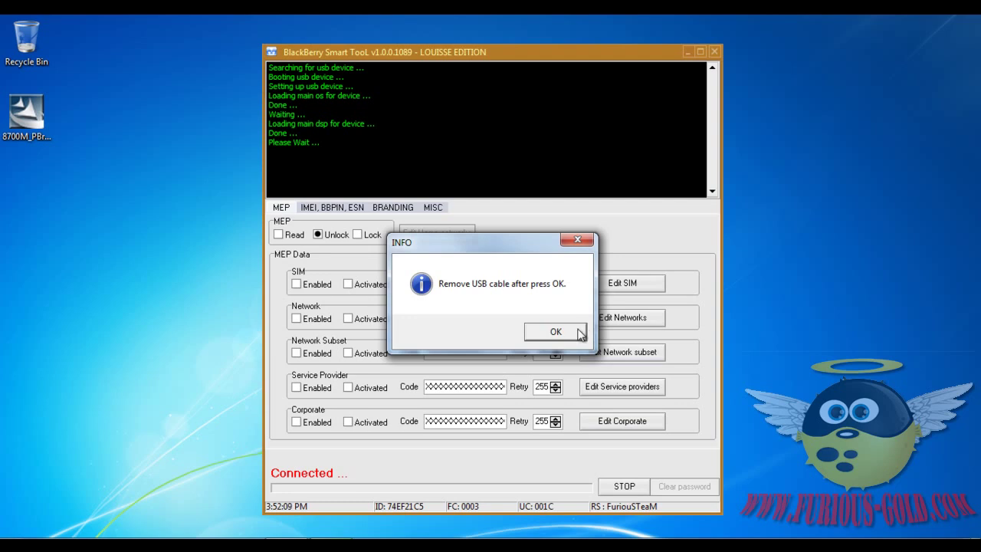
{"action": "left_click", "coordinate": [567, 337]}
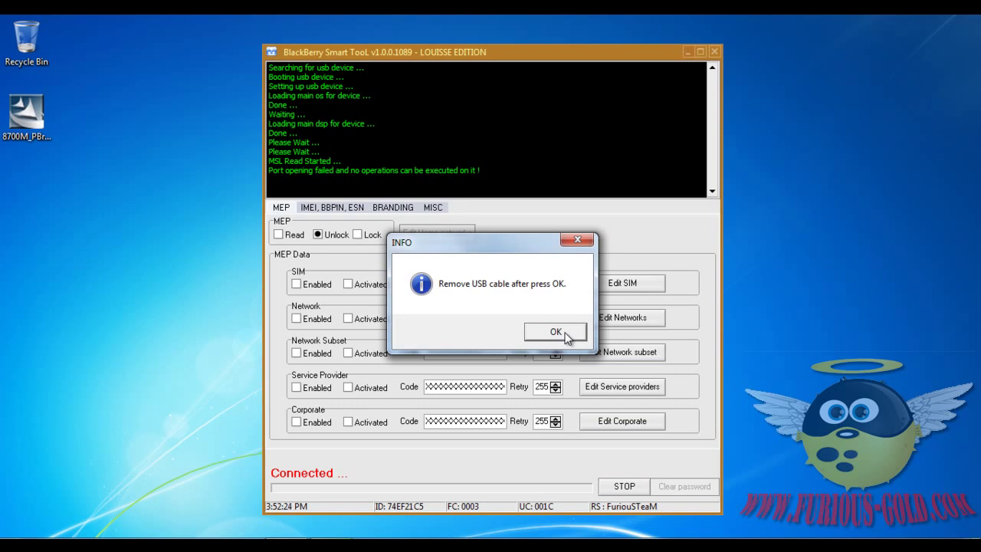
{"action": "left_click", "coordinate": [560, 334]}
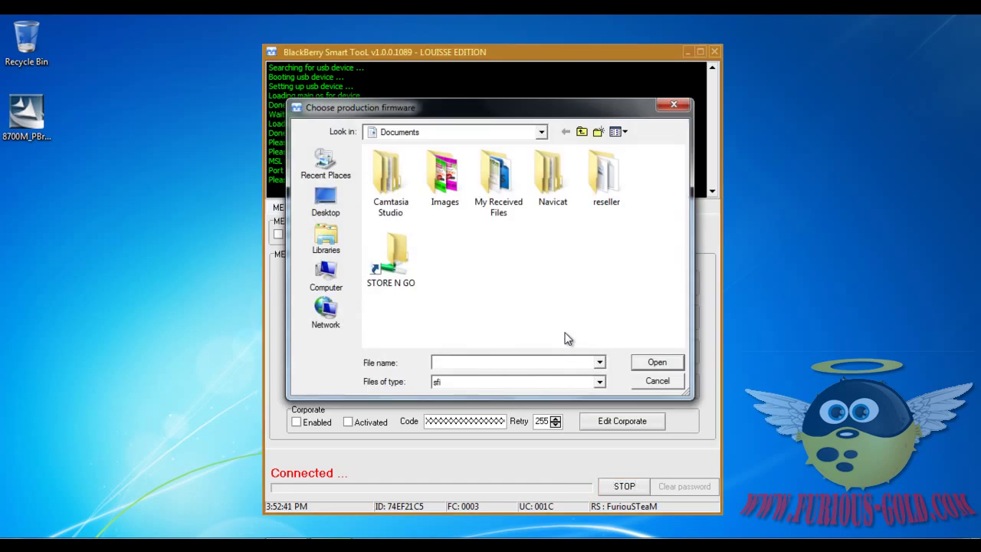
Step: Browse the usual locations for a production firmware file and dismiss the selection without choosing one
{"action": "left_click", "coordinate": [326, 204]}
{"action": "left_click", "coordinate": [328, 240]}
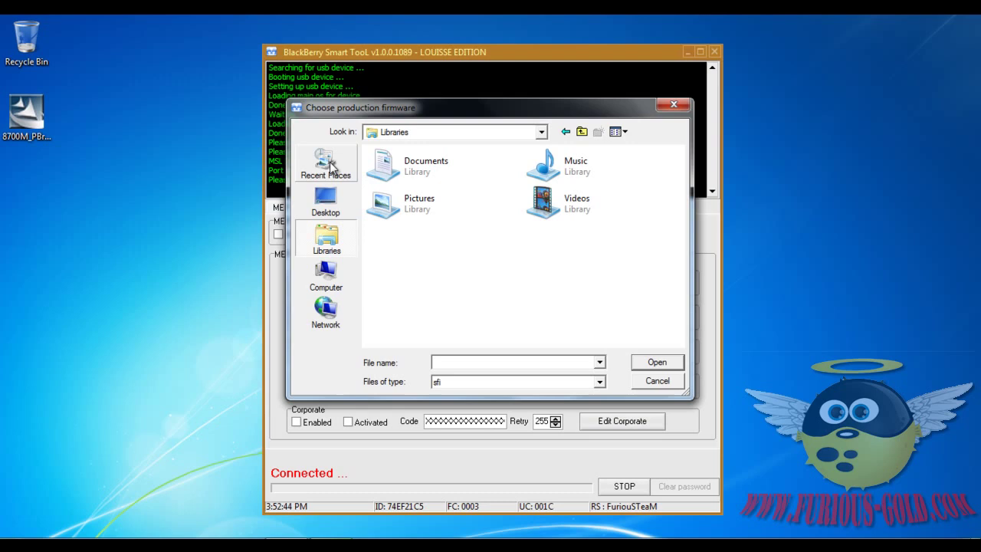
{"action": "left_click", "coordinate": [325, 171]}
{"action": "left_click", "coordinate": [321, 203]}
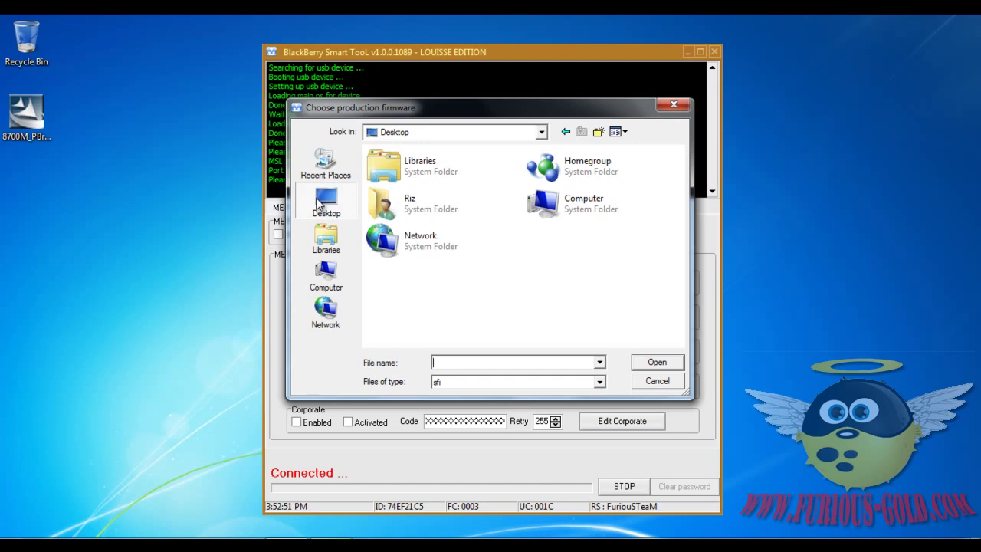
{"action": "left_click", "coordinate": [656, 381]}
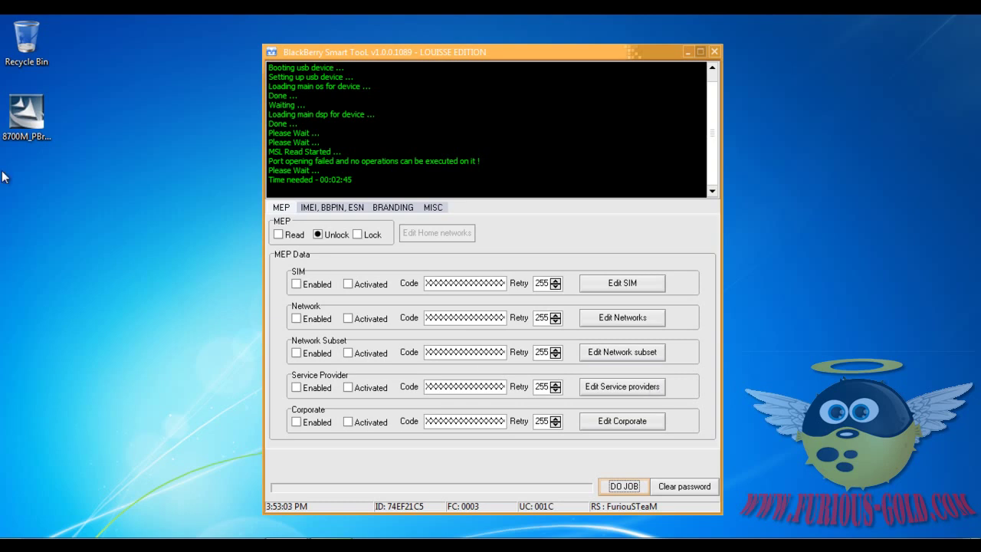
Step: Run the 8700M Rogers firmware installer from the desktop with English as the setup language
{"action": "left_click", "coordinate": [17, 119]}
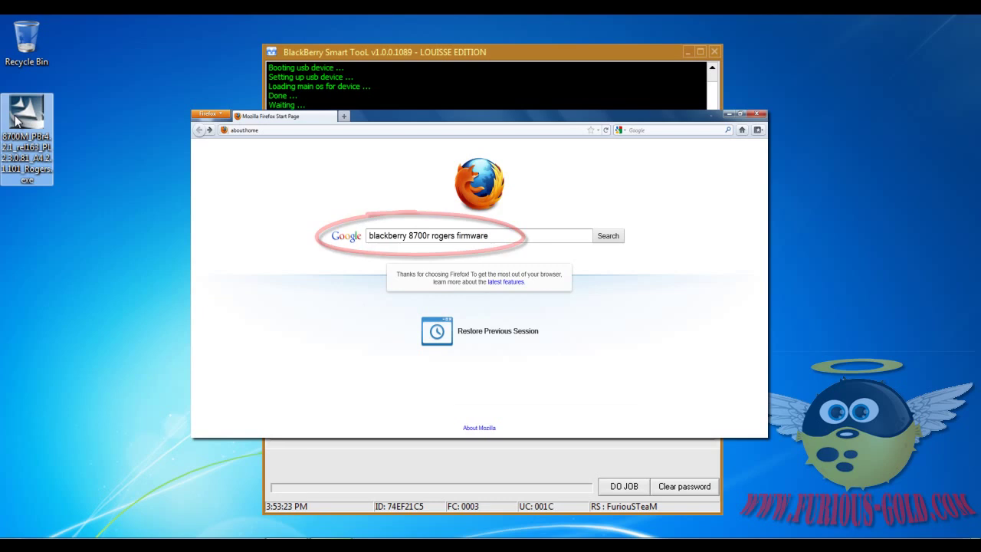
{"action": "key", "text": "Return"}
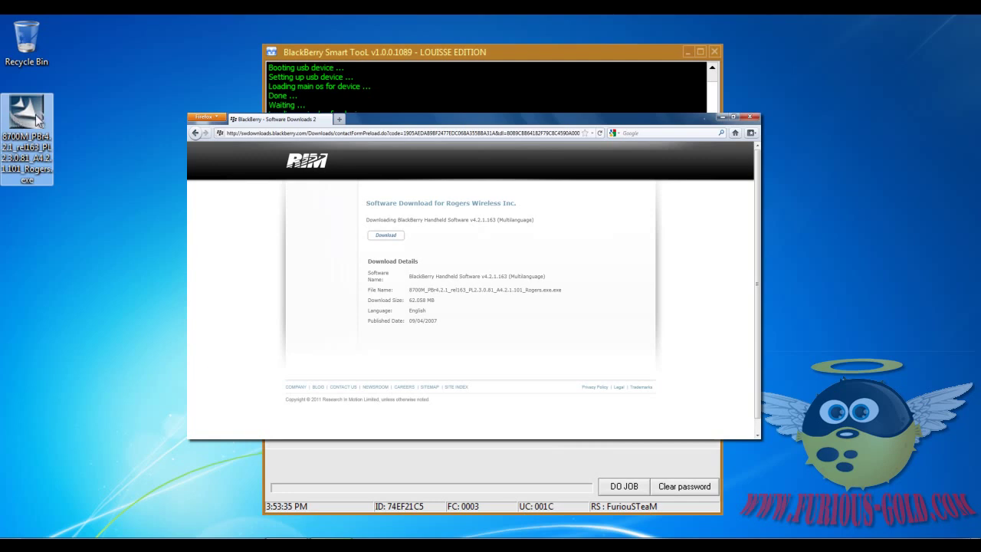
{"action": "double_click", "coordinate": [32, 115]}
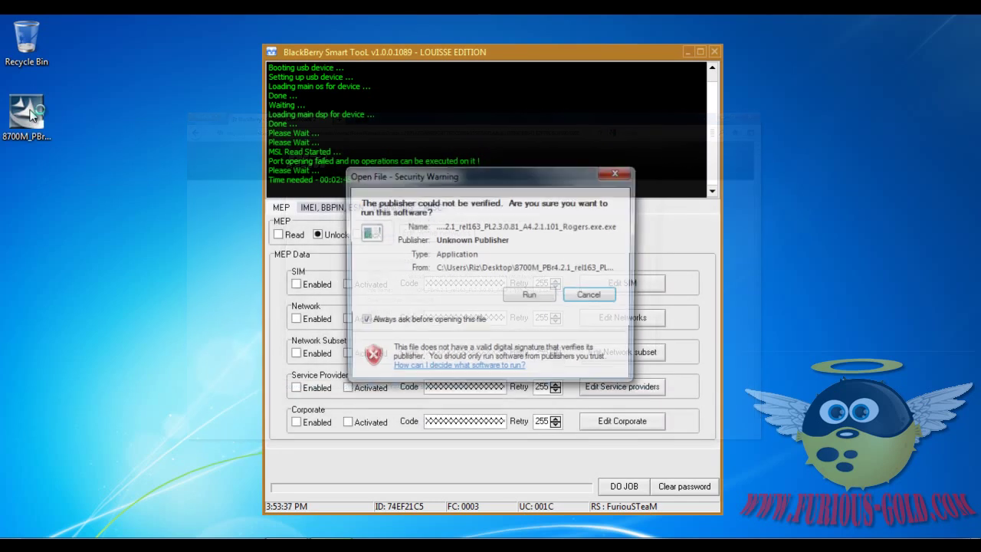
{"action": "left_click", "coordinate": [535, 294]}
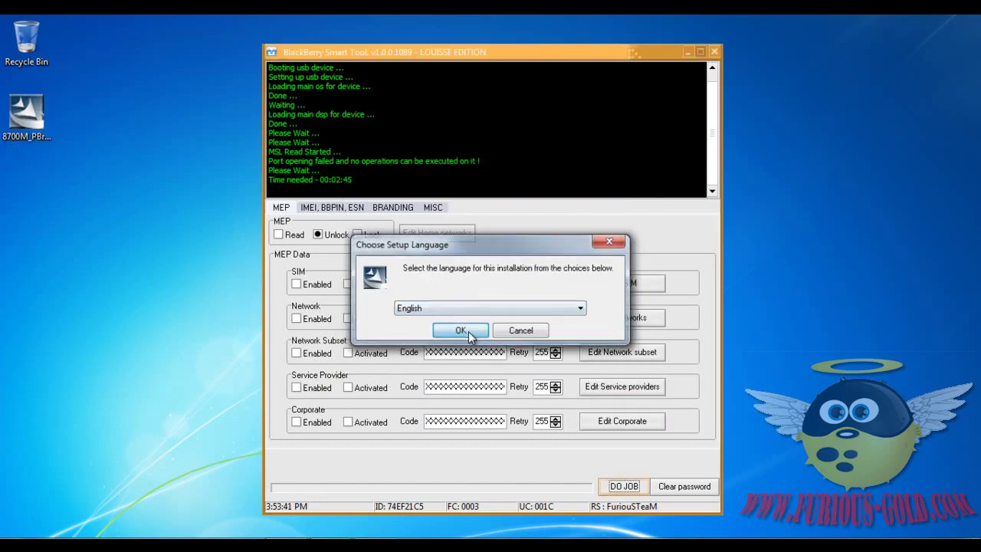
{"action": "left_click", "coordinate": [461, 331]}
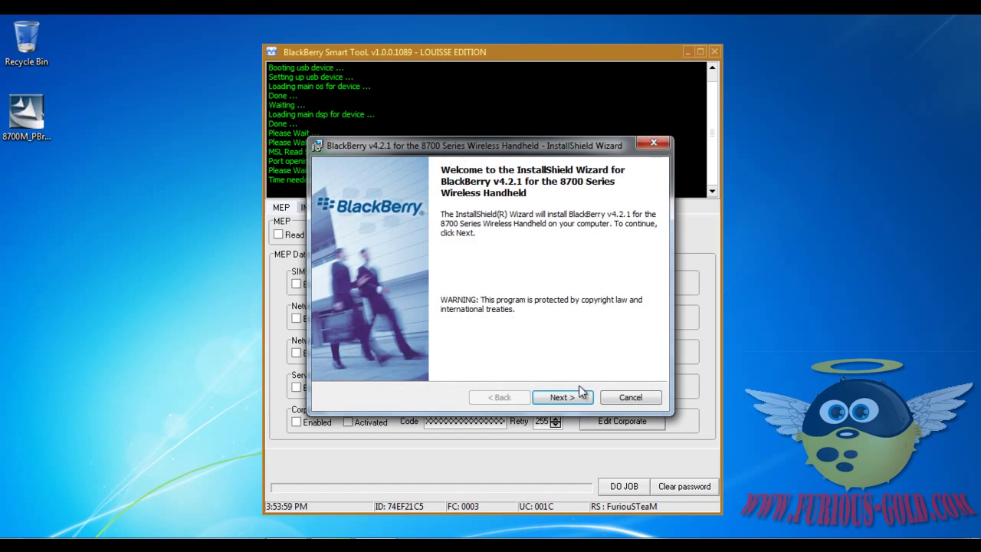
Step: Accept the BlackBerry license agreement and start installing BlackBerry v4.2.1 for the 8700 Series
{"action": "left_click", "coordinate": [577, 397]}
{"action": "left_click", "coordinate": [574, 398]}
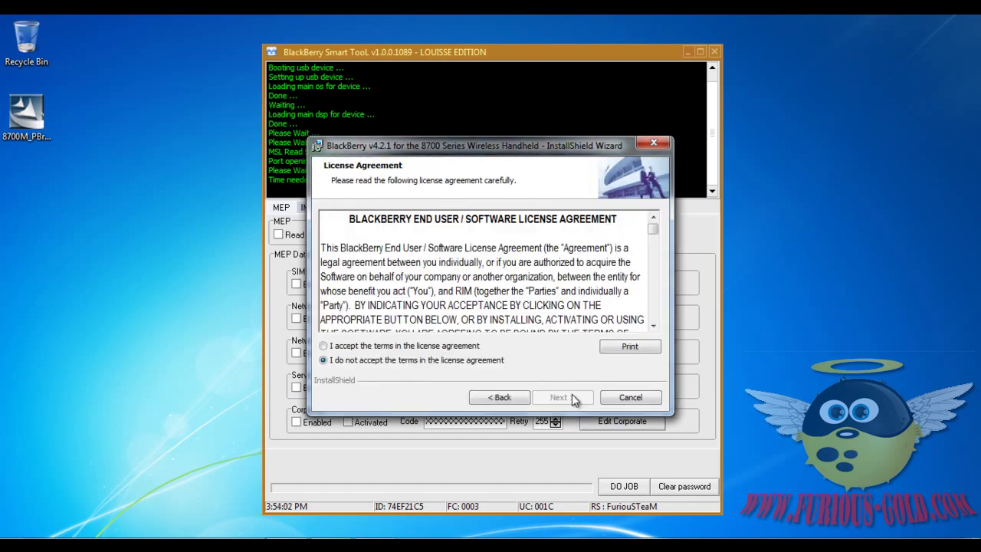
{"action": "left_click", "coordinate": [443, 345]}
{"action": "left_click", "coordinate": [559, 397]}
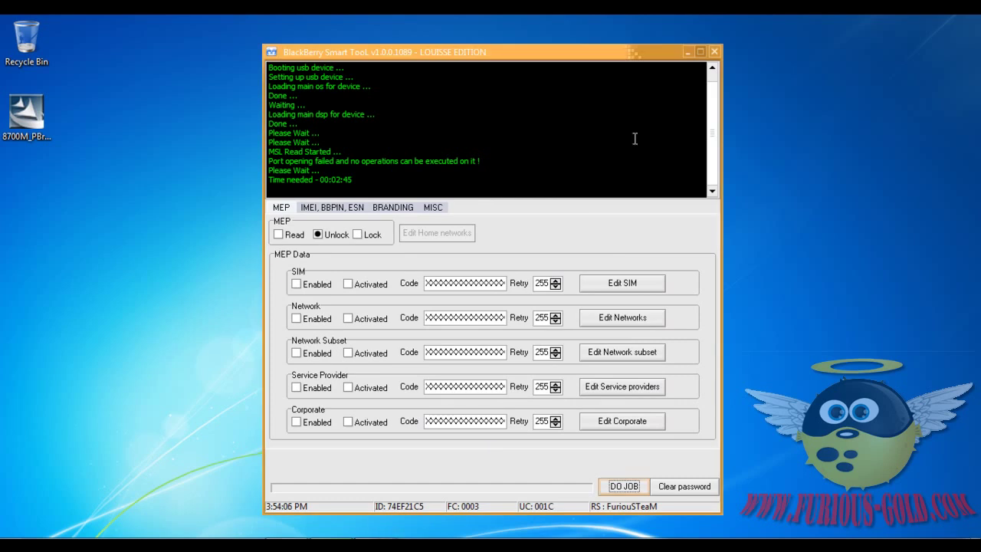
Step: Close BlackBerry Smart Tool while the firmware installation runs
{"action": "left_click", "coordinate": [689, 52]}
{"action": "left_click", "coordinate": [714, 52]}
{"action": "left_click", "coordinate": [470, 324]}
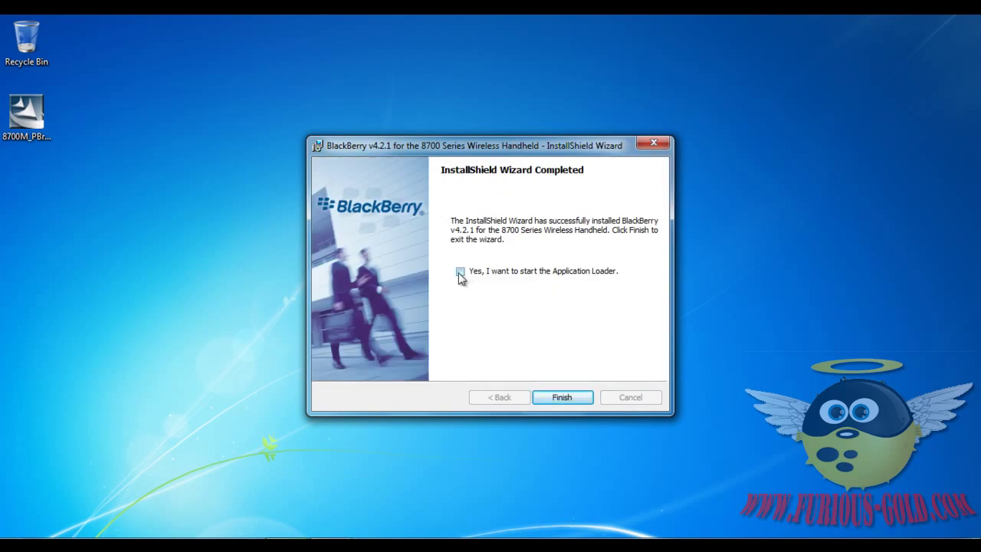
Step: Finish the installation by starting the Application Loader, and continue with the phone's USB connection
{"action": "left_click", "coordinate": [575, 399]}
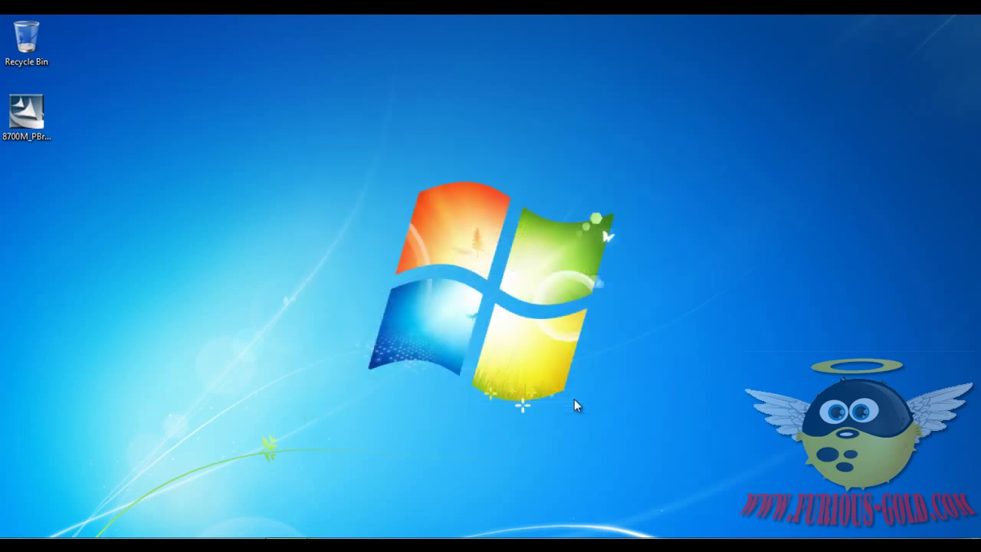
{"action": "left_click", "coordinate": [393, 435]}
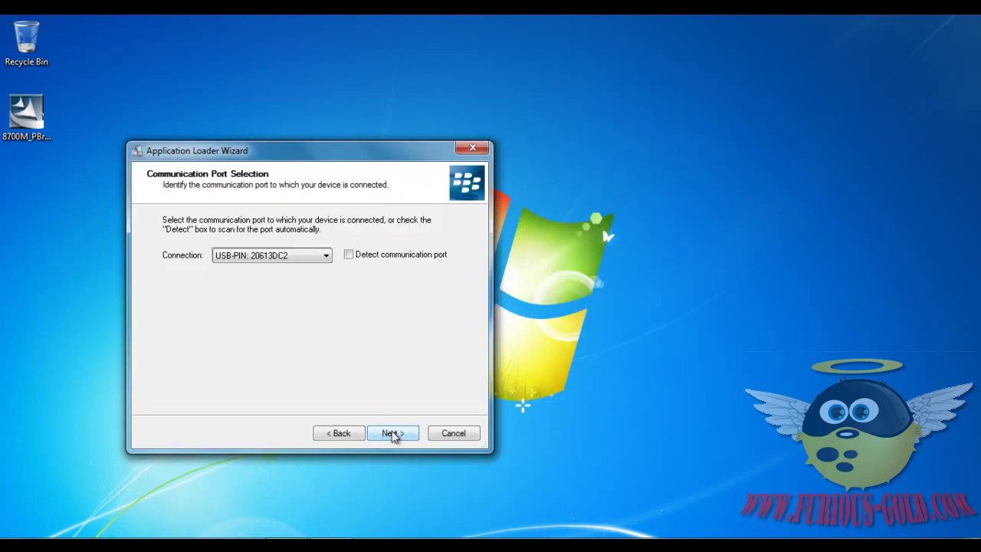
{"action": "left_click", "coordinate": [246, 255]}
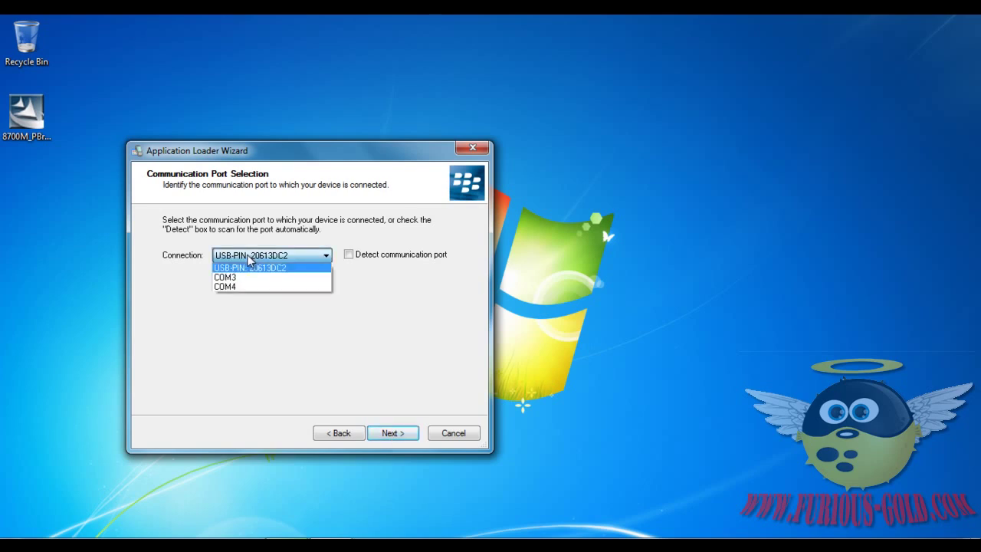
{"action": "left_click", "coordinate": [247, 255]}
{"action": "left_click", "coordinate": [399, 433]}
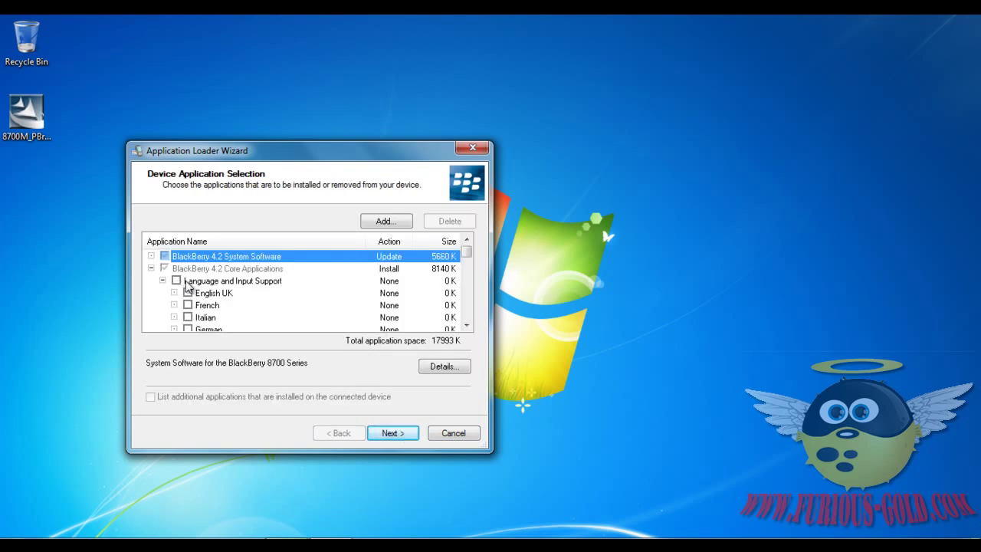
Step: Include English UK language support in the device application selection
{"action": "scroll", "coordinate": [203, 309], "scroll_direction": "down", "scroll_amount": 1}
{"action": "scroll", "coordinate": [201, 305], "scroll_direction": "up", "scroll_amount": 1}
{"action": "left_click", "coordinate": [188, 293]}
Step: Include BlackBerry Maps, BlackBerry Messenger and BrickBreaker in the device application selection
{"action": "scroll", "coordinate": [192, 309], "scroll_direction": "down", "scroll_amount": 1}
{"action": "scroll", "coordinate": [191, 309], "scroll_direction": "down", "scroll_amount": 5}
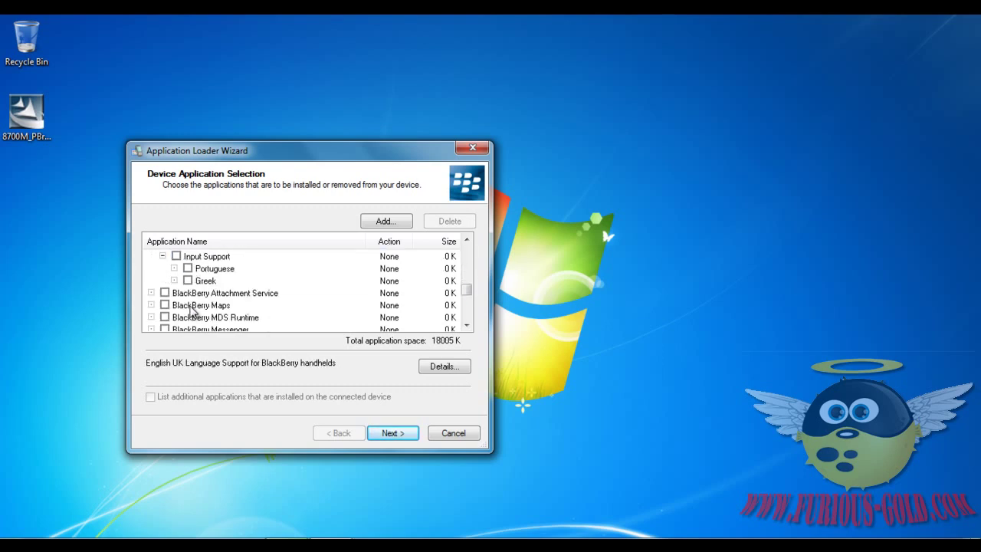
{"action": "left_click", "coordinate": [165, 305]}
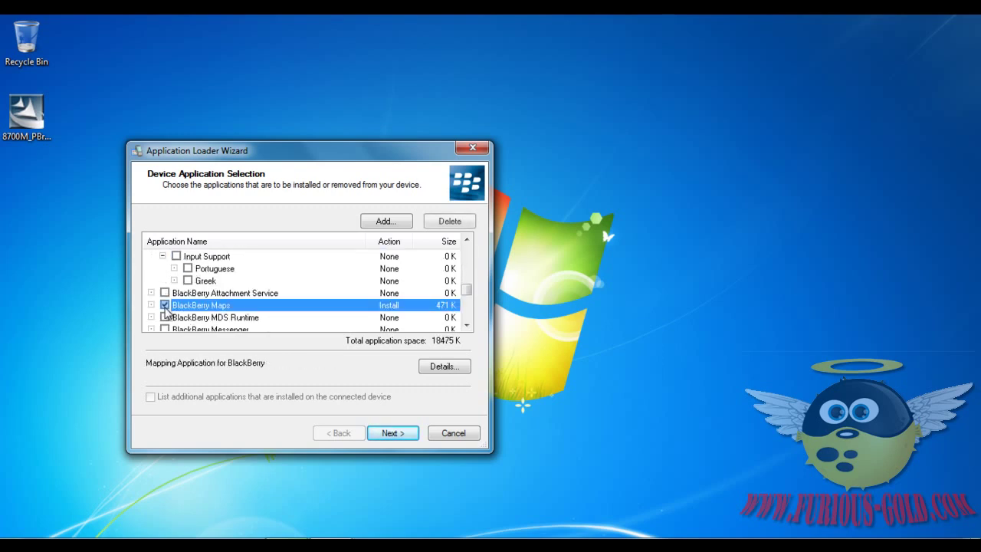
{"action": "scroll", "coordinate": [165, 305], "scroll_direction": "down", "scroll_amount": 1}
{"action": "left_click", "coordinate": [164, 294]}
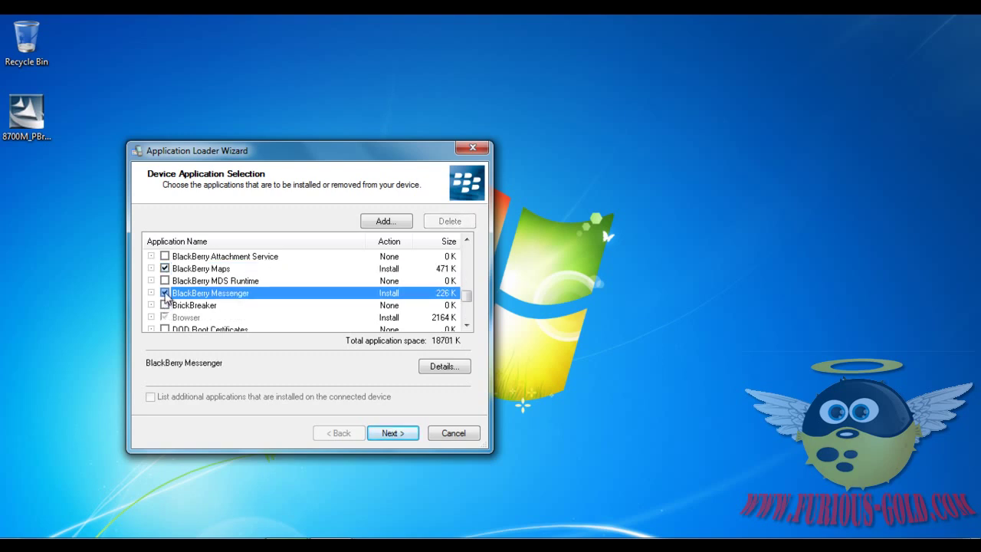
{"action": "left_click", "coordinate": [164, 306]}
{"action": "scroll", "coordinate": [166, 308], "scroll_direction": "down", "scroll_amount": 1}
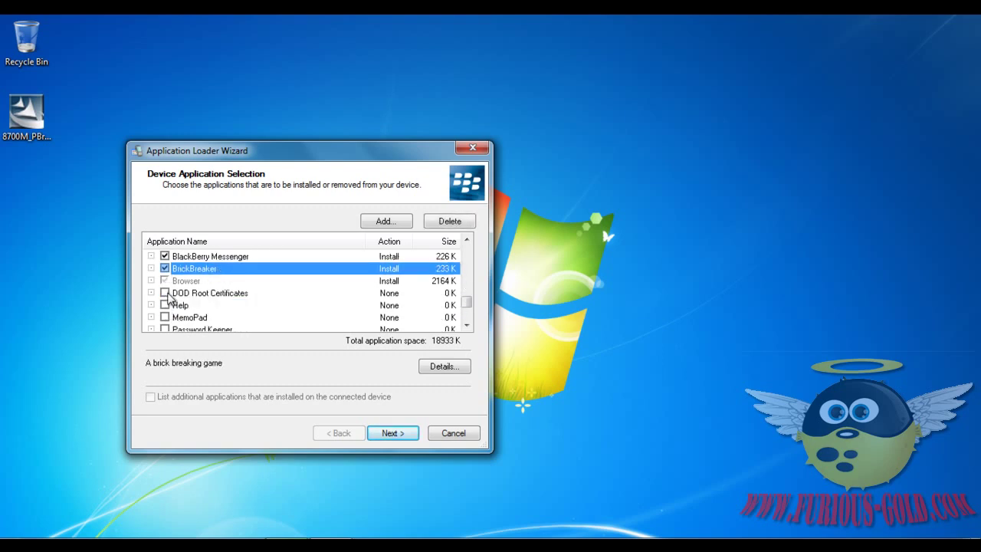
Step: Include Password Keeper, MemoPad, Help, DOD Root Certificates and Tasks in the device application selection
{"action": "scroll", "coordinate": [168, 295], "scroll_direction": "down", "scroll_amount": 1}
{"action": "scroll", "coordinate": [169, 285], "scroll_direction": "up", "scroll_amount": 1}
{"action": "scroll", "coordinate": [169, 284], "scroll_direction": "down", "scroll_amount": 1}
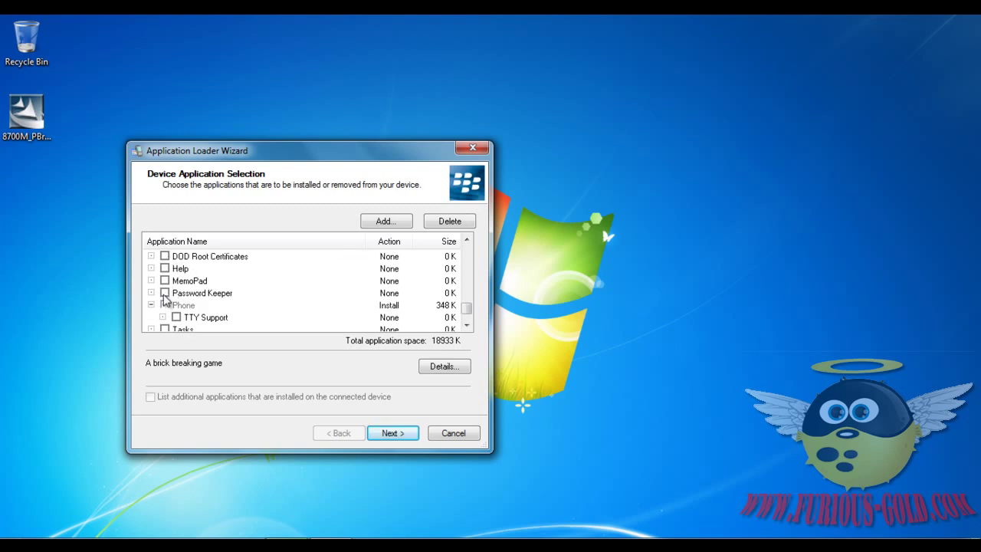
{"action": "left_click", "coordinate": [165, 293]}
{"action": "left_click", "coordinate": [165, 280]}
{"action": "left_click", "coordinate": [165, 269]}
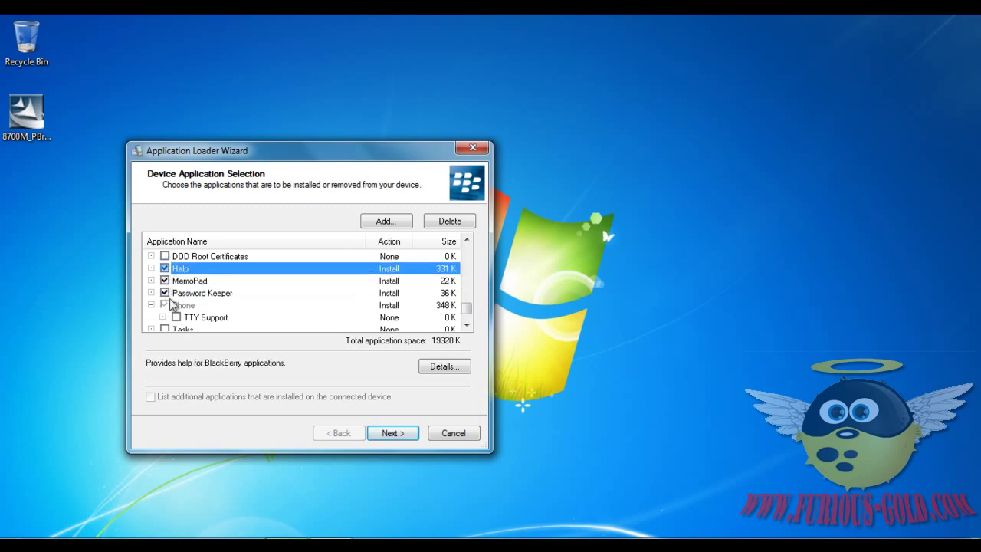
{"action": "left_click", "coordinate": [164, 256]}
{"action": "scroll", "coordinate": [163, 318], "scroll_direction": "down", "scroll_amount": 1}
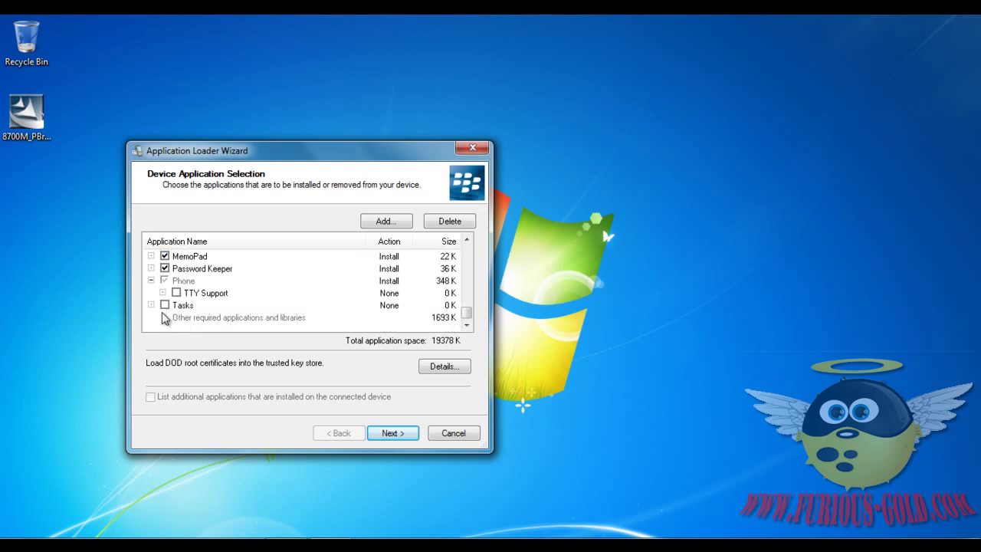
{"action": "left_click", "coordinate": [165, 305]}
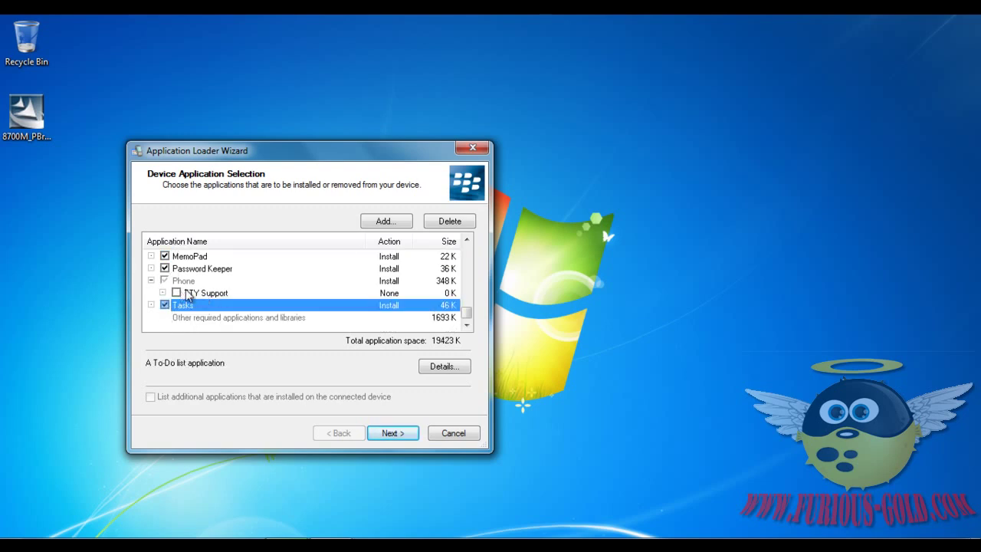
Step: Check the application selection, accept it, and start loading the software onto the device
{"action": "scroll", "coordinate": [356, 344], "scroll_direction": "up", "scroll_amount": 5}
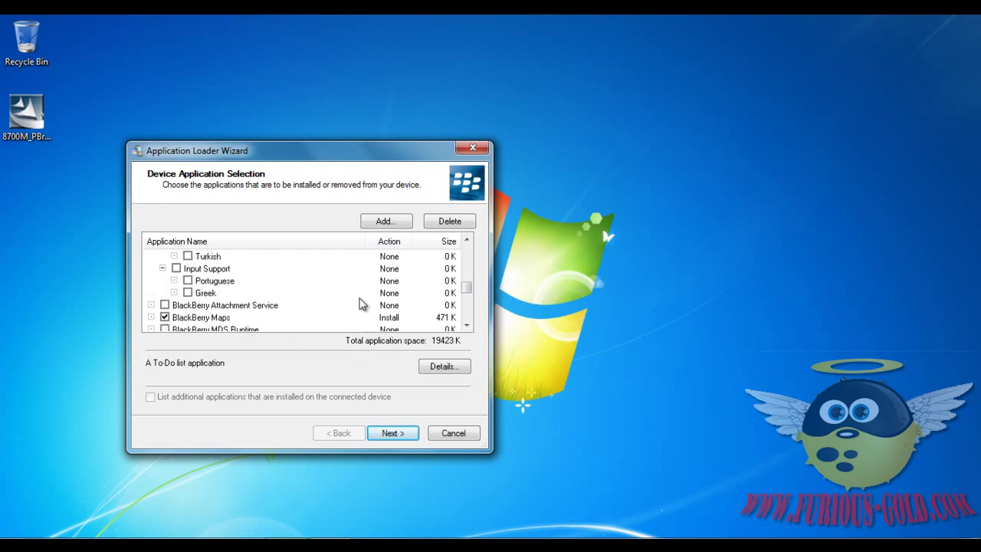
{"action": "scroll", "coordinate": [359, 303], "scroll_direction": "up", "scroll_amount": 1}
{"action": "scroll", "coordinate": [355, 304], "scroll_direction": "down", "scroll_amount": 1}
{"action": "left_click", "coordinate": [391, 433]}
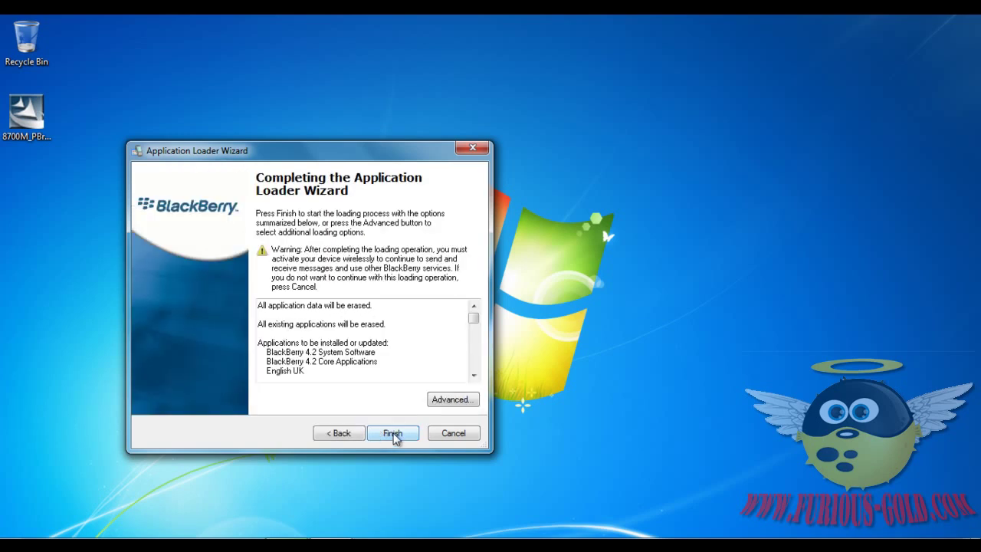
{"action": "left_click", "coordinate": [392, 434]}
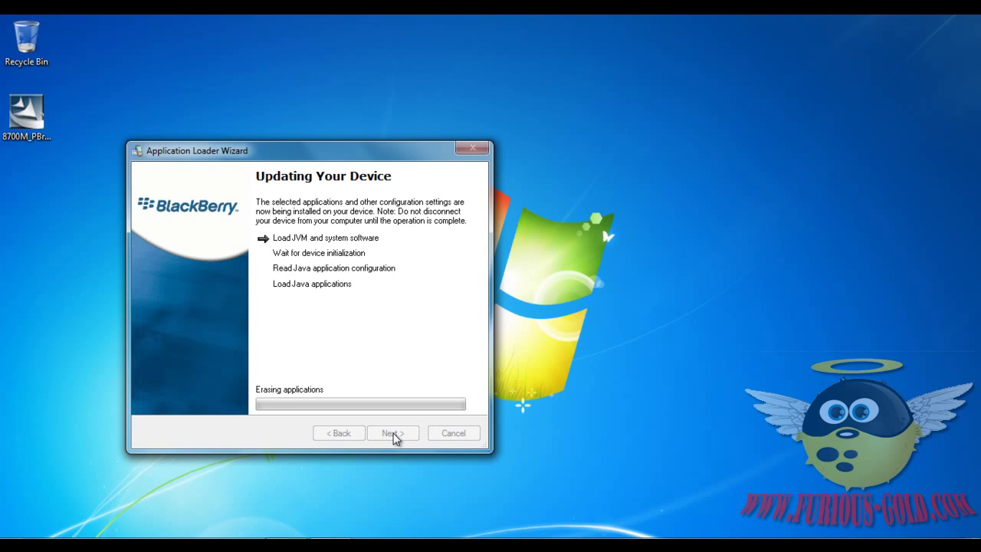